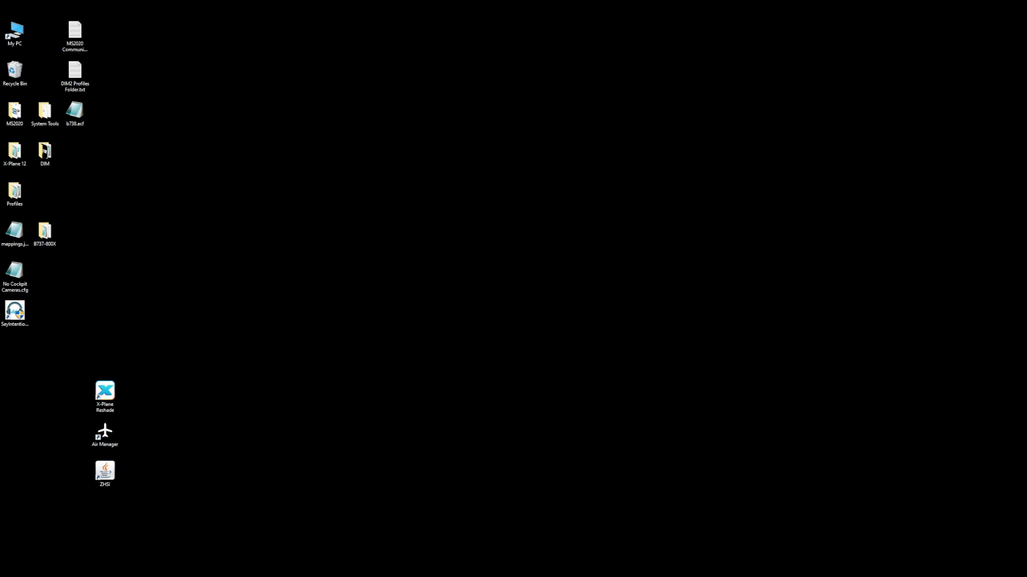
Open the Xbox app and bring up the game install options from its installation queue.
key(super)
scroll(68, 478, down, 5)
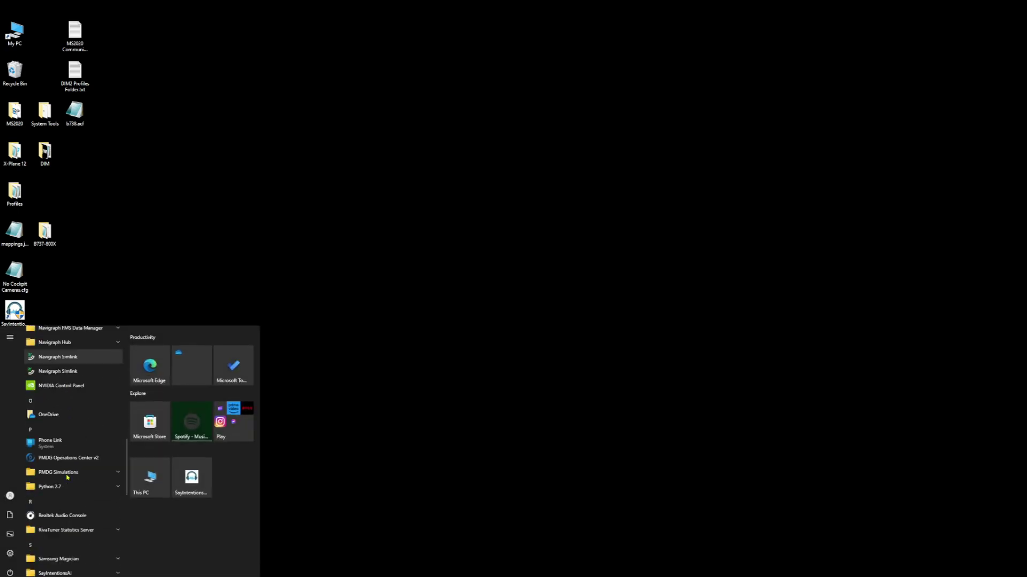
scroll(68, 477, down, 10)
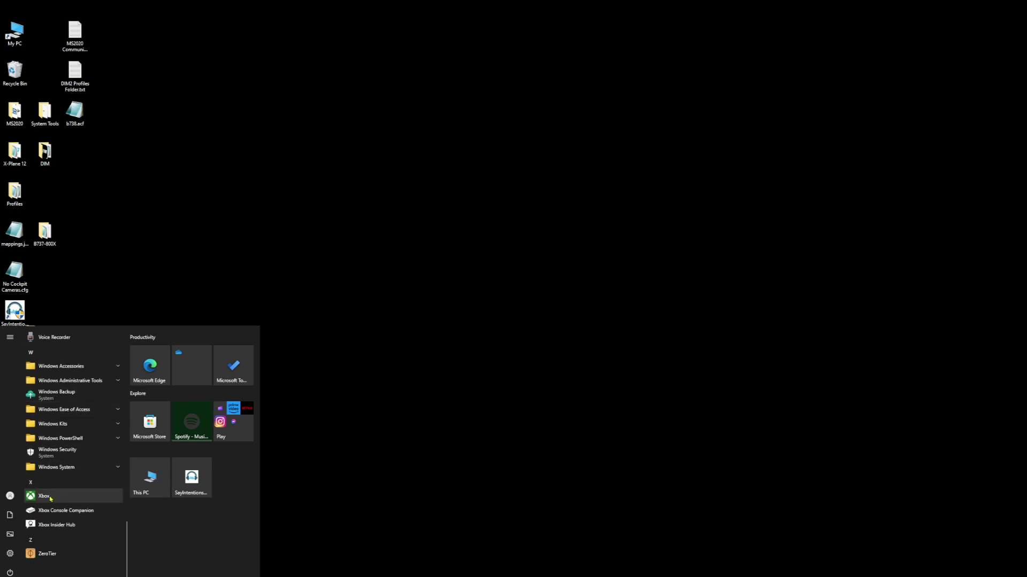
click(45, 497)
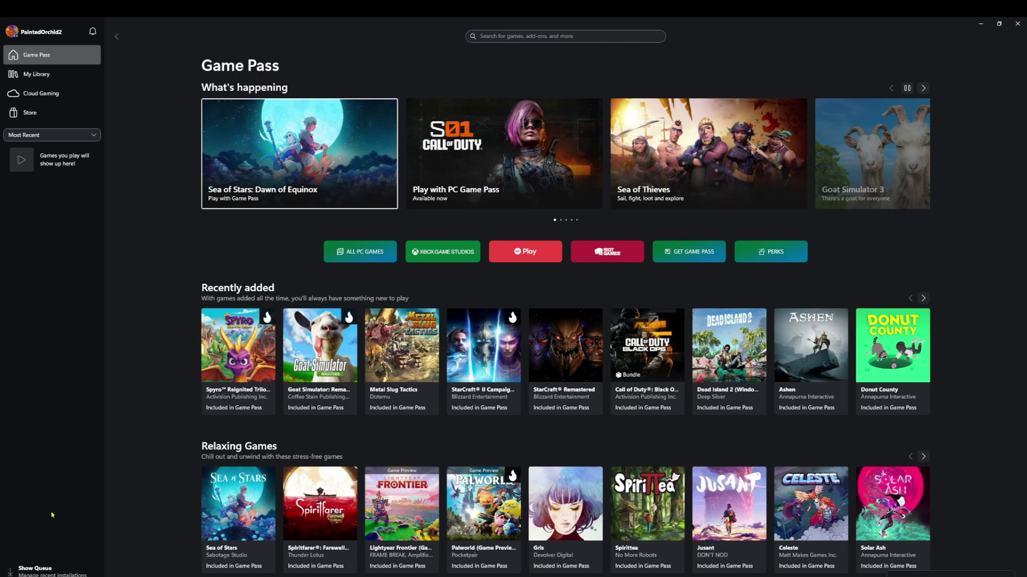
click(34, 571)
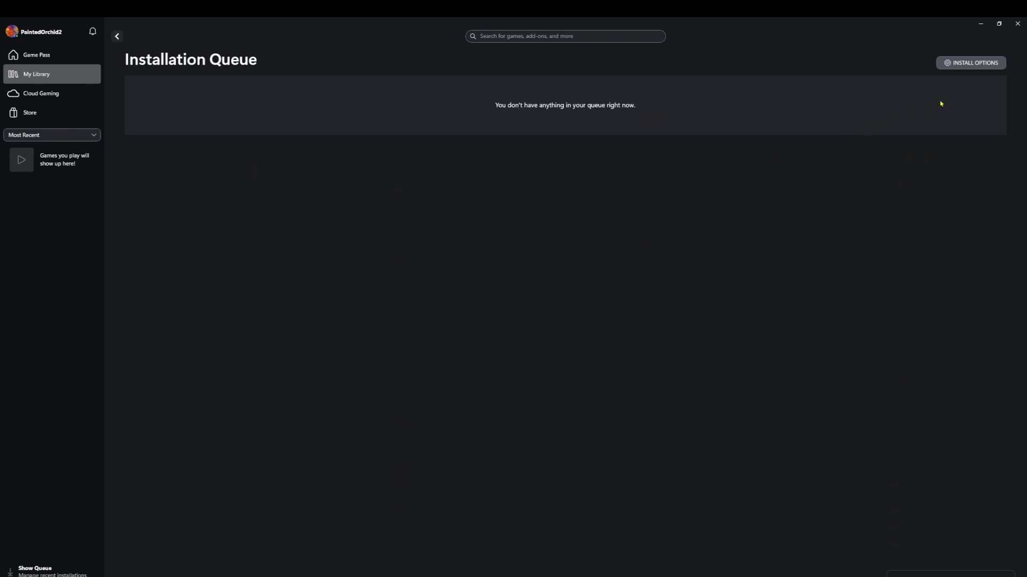
click(975, 64)
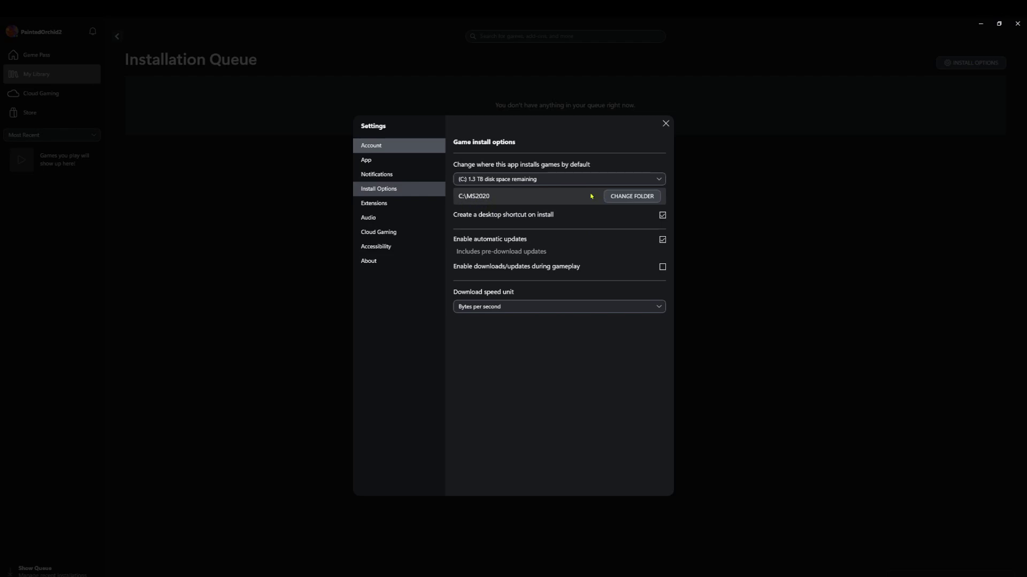
Try to change the default game install folder to MS2024 on the C drive.
click(631, 196)
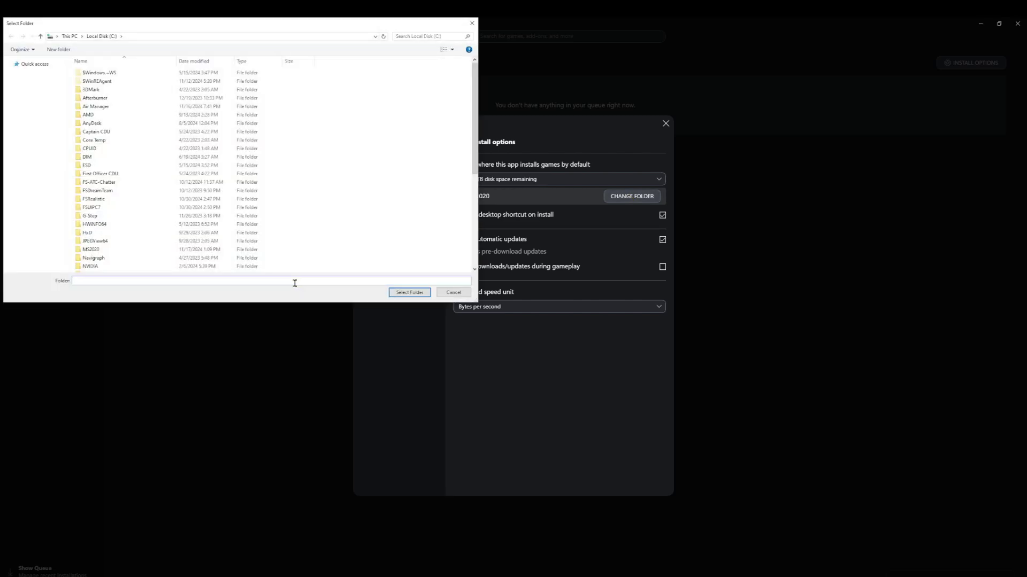
text(MS20)
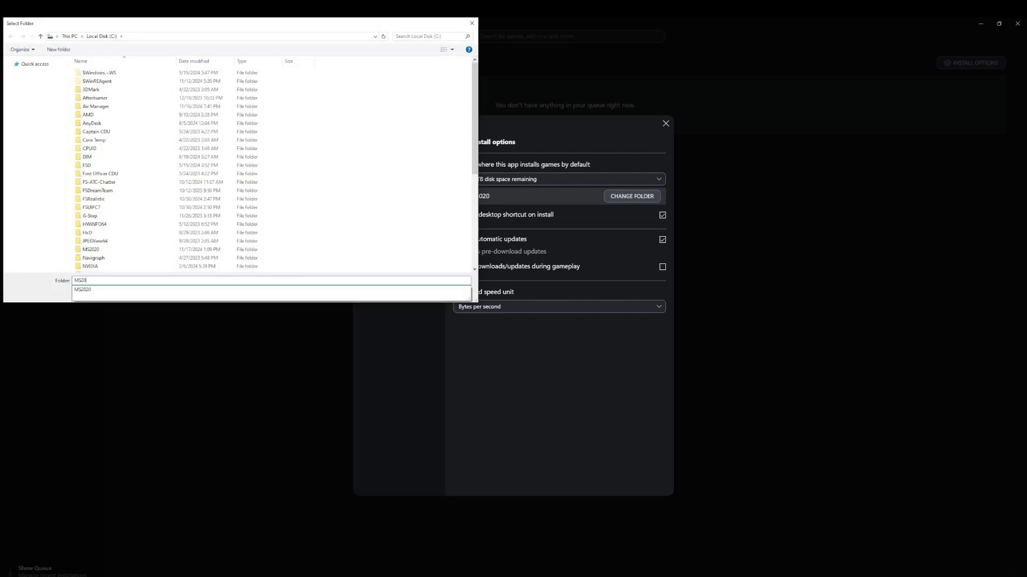
text(24)
key(Return)
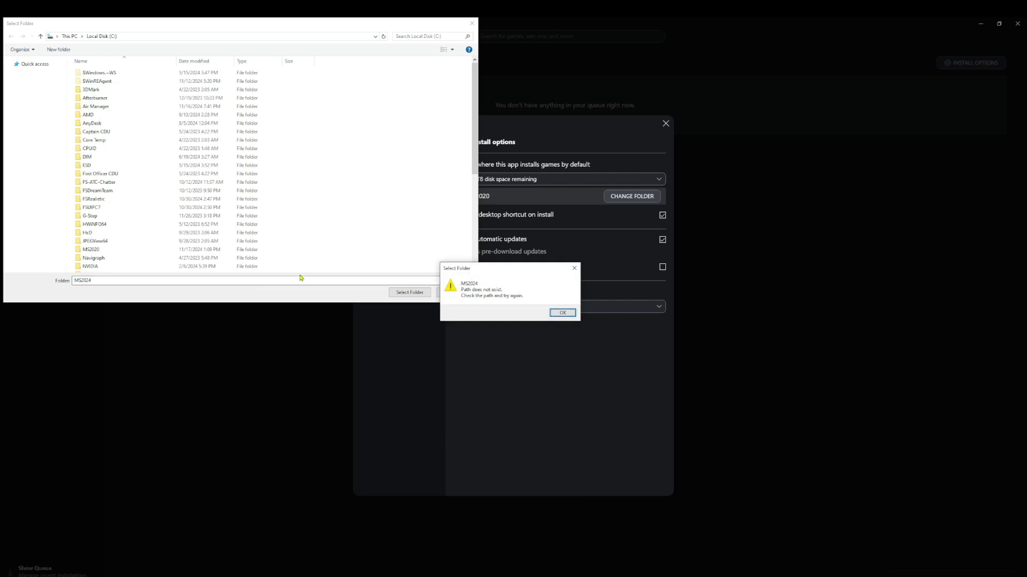
click(562, 313)
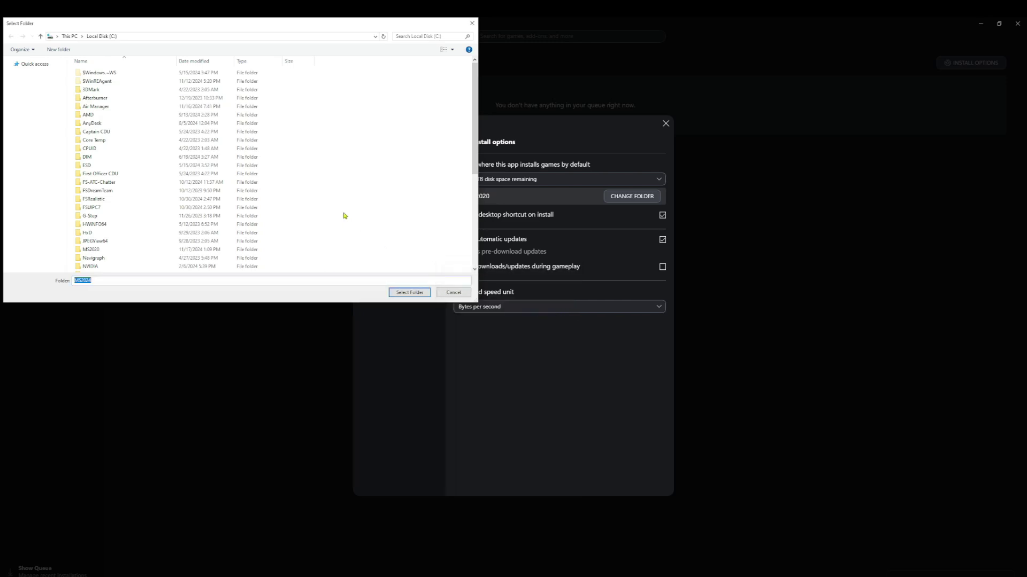
Create a folder named MS2024 at the root of Local Disk (C:) in File Explorer, and close that window.
drag(258, 28, 610, 110)
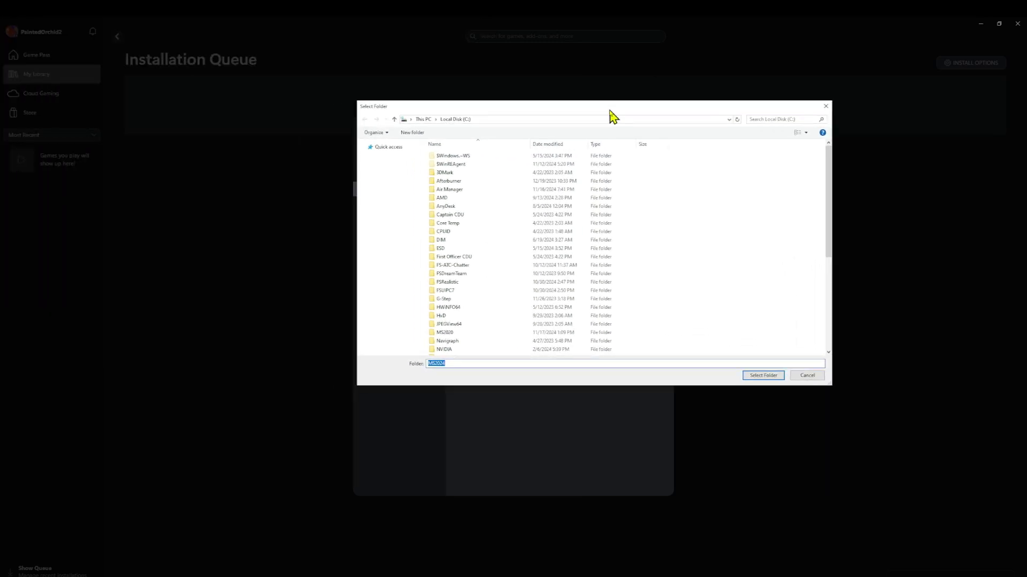
key(super+e)
click(278, 238)
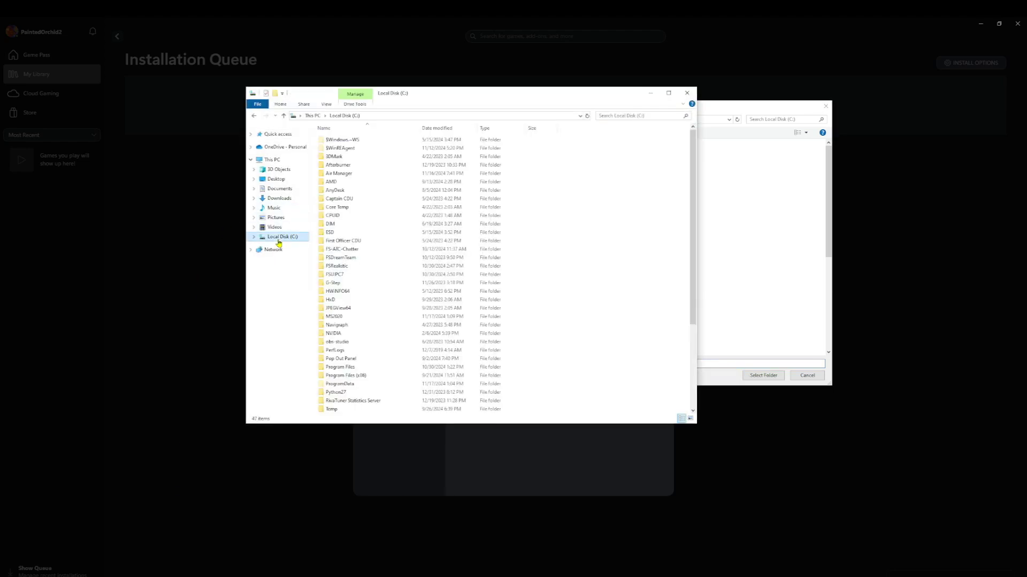
right_click(587, 178)
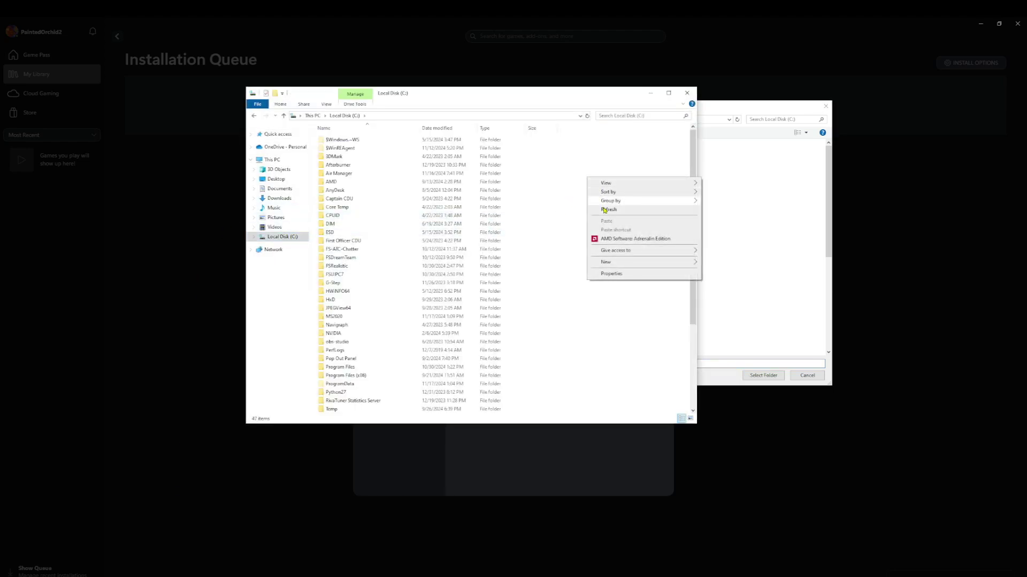
mouse_move(615, 263)
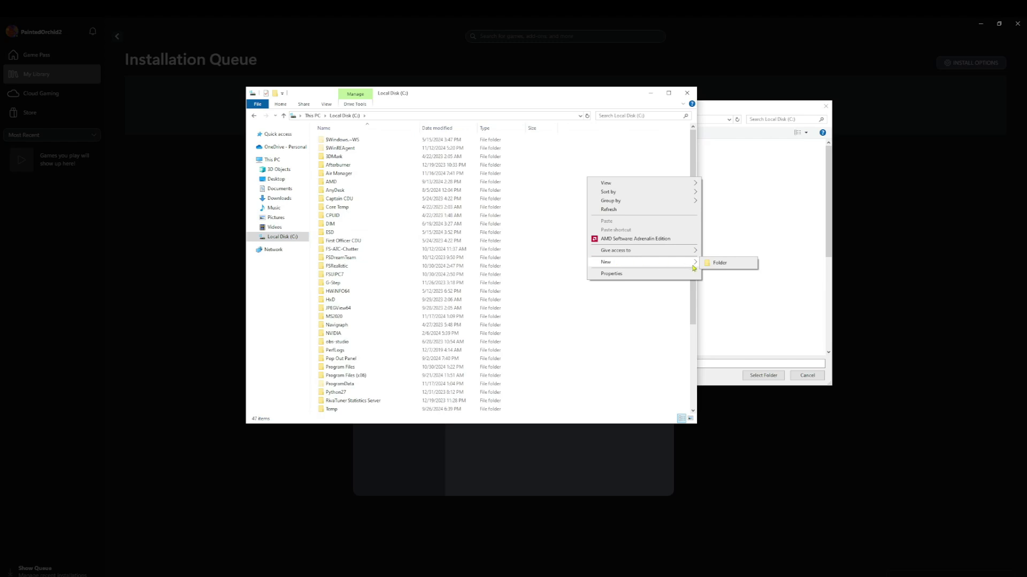
click(718, 264)
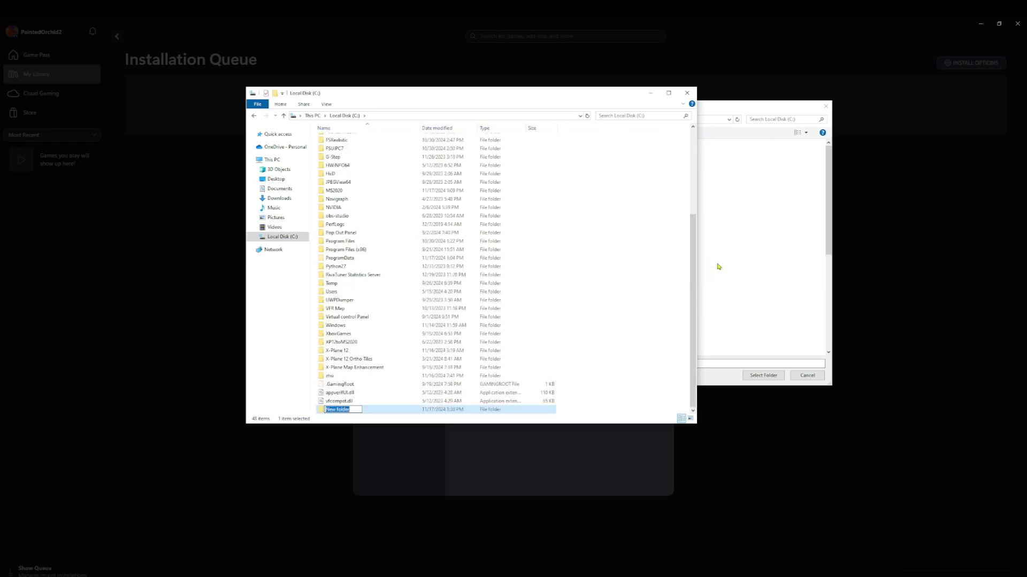
text(MS2024)
key(Return)
drag(485, 95, 360, 78)
click(562, 76)
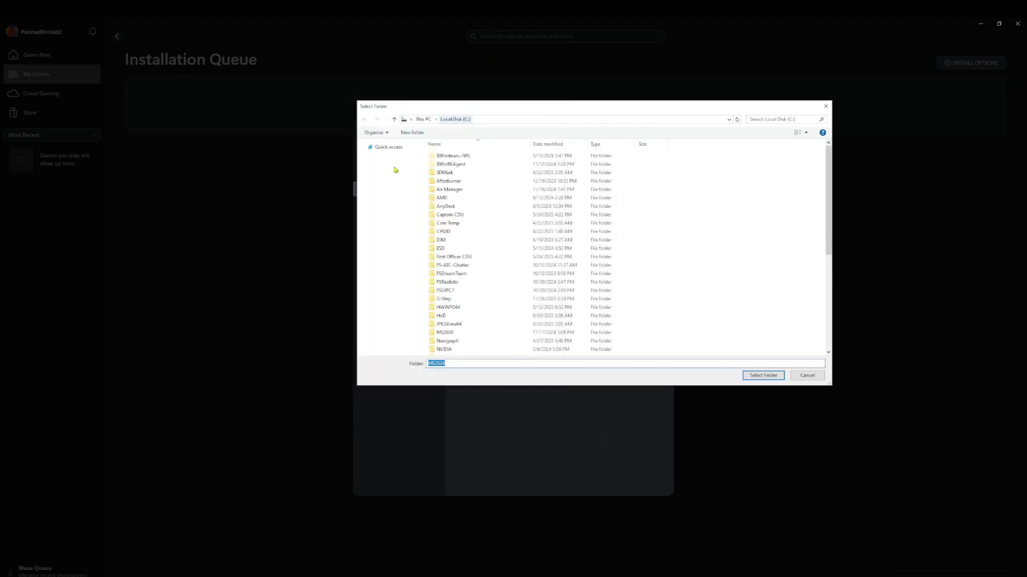
Select the MS2024 folder as the default game install location and close the settings.
click(461, 366)
click(763, 376)
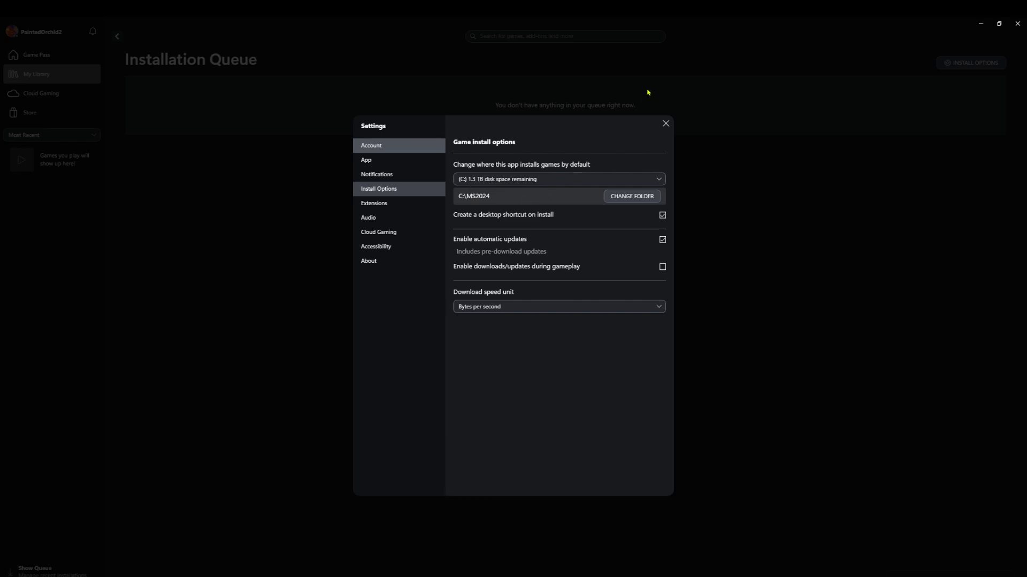
click(665, 124)
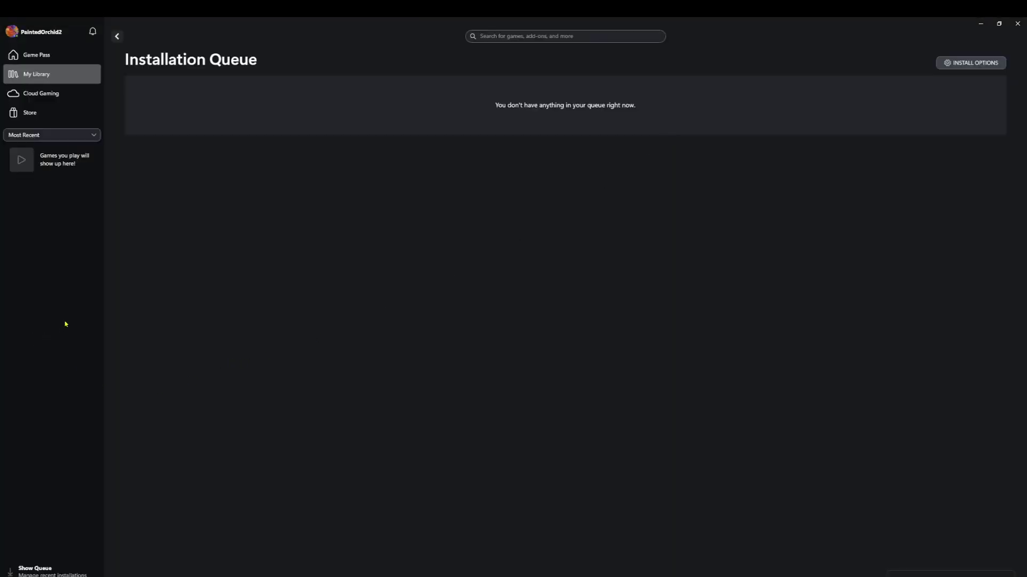
Search the PC games for "Microsoft Flight simulator 2024" and open the Premium Deluxe Edition page.
click(38, 56)
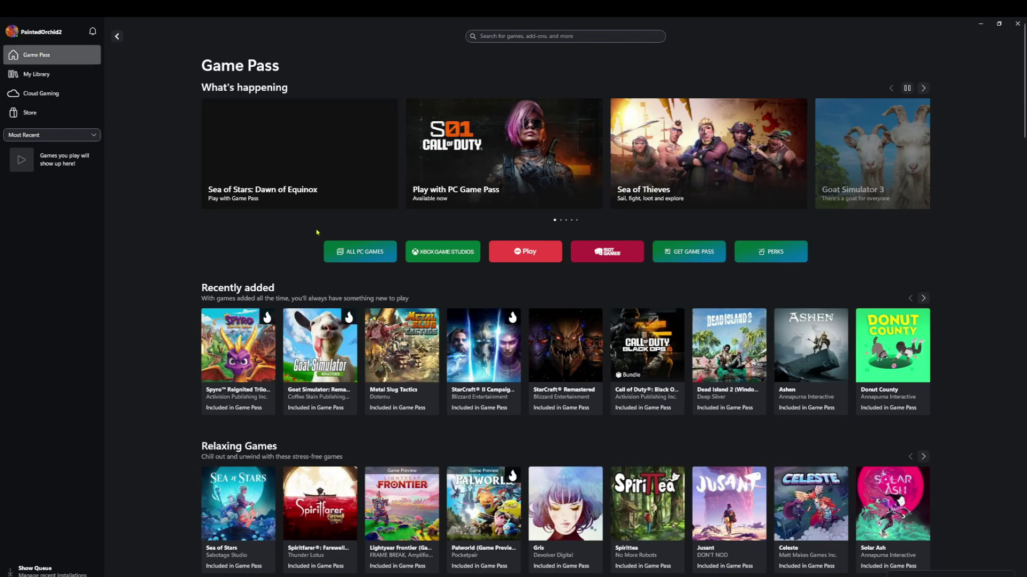
click(360, 252)
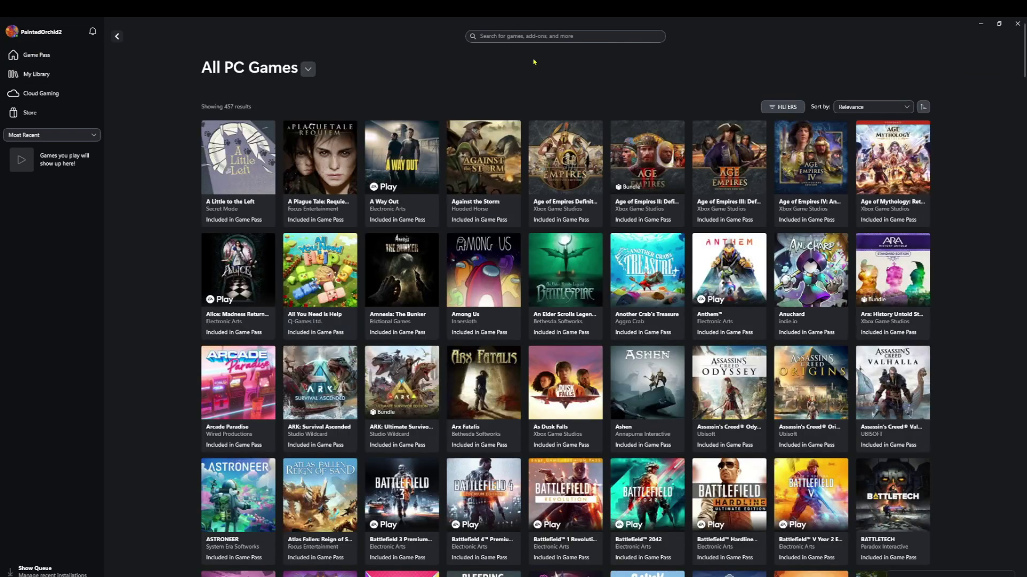
click(530, 35)
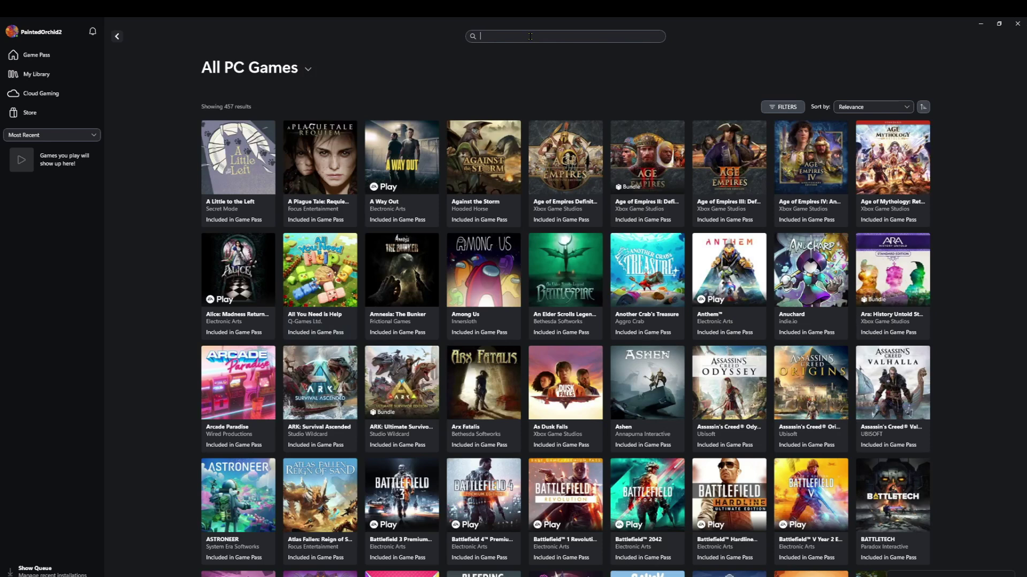
text(Micro)
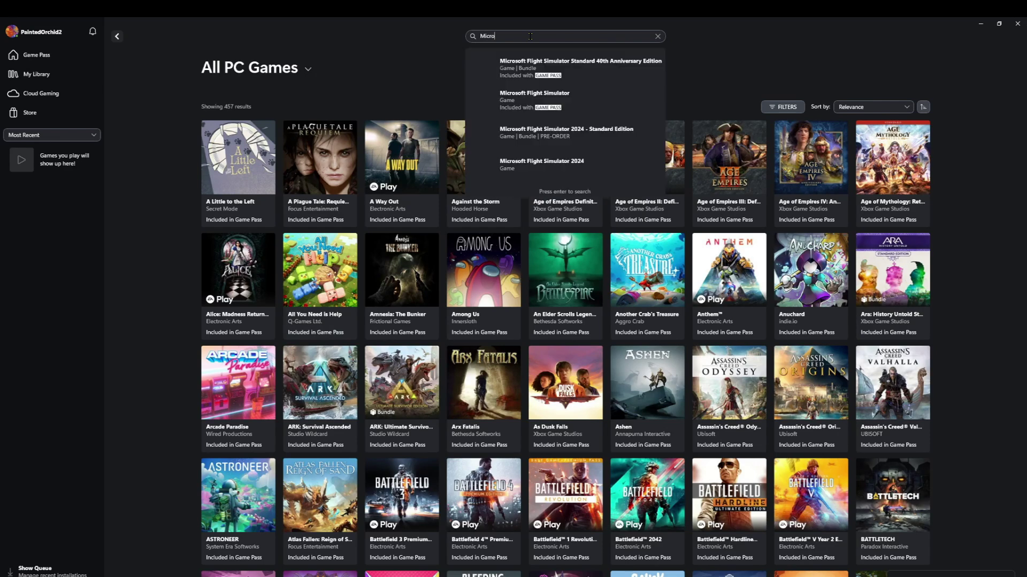
text(soft )
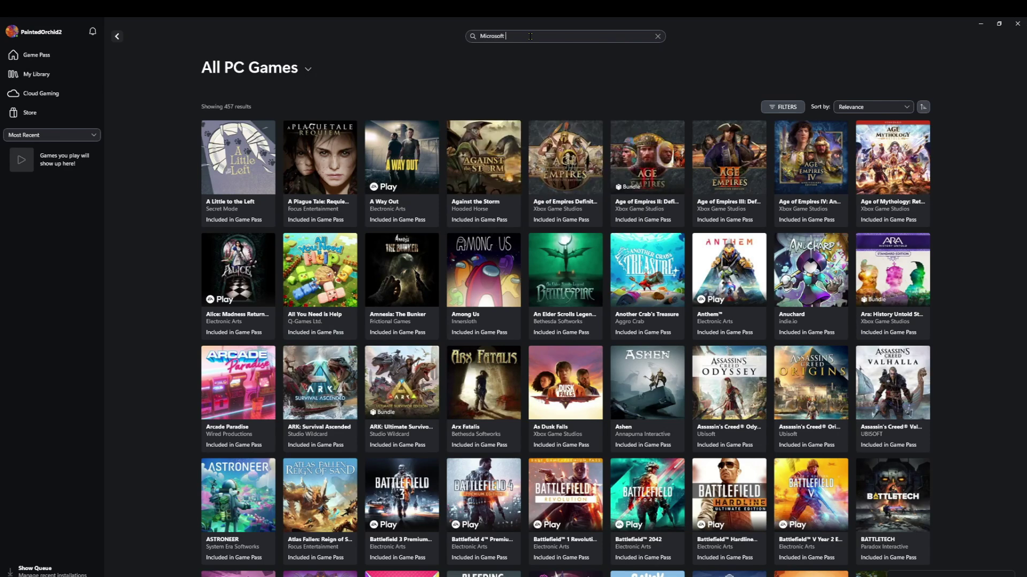
text(Flight simulator 2024)
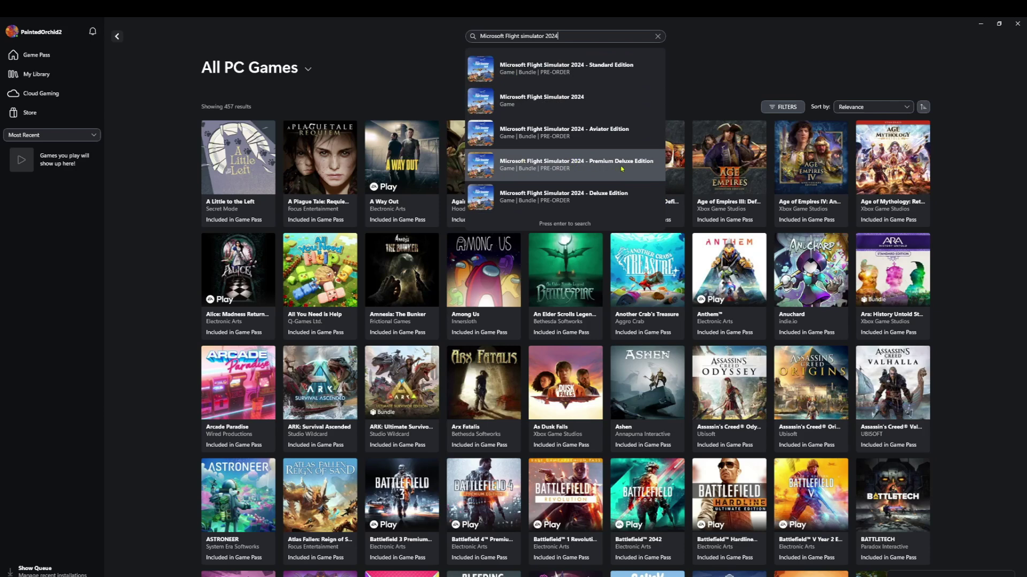
click(530, 164)
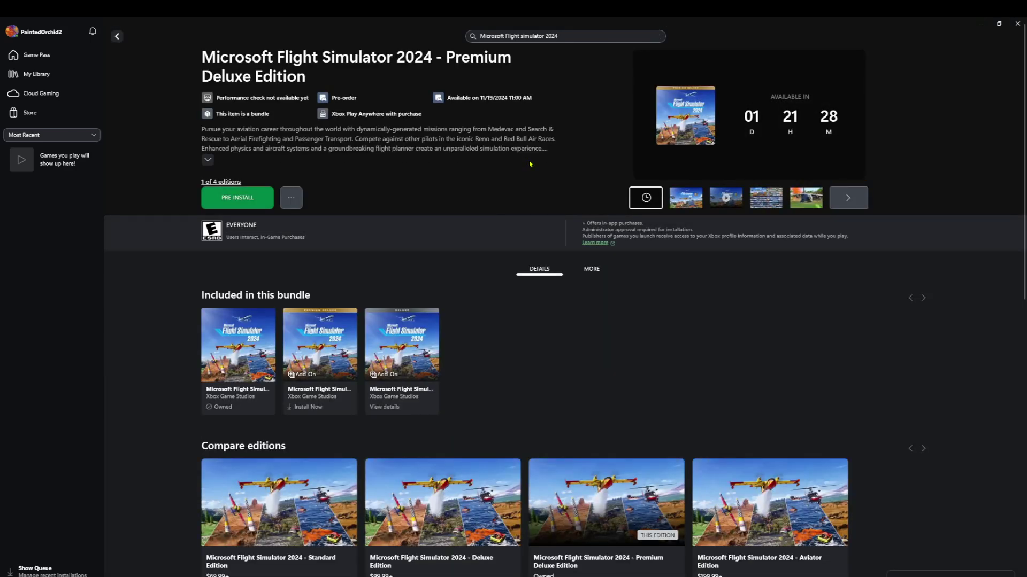
Pre-install the Premium Deluxe Edition to C:\MS2024 and save it with offline permissions enabled.
click(236, 199)
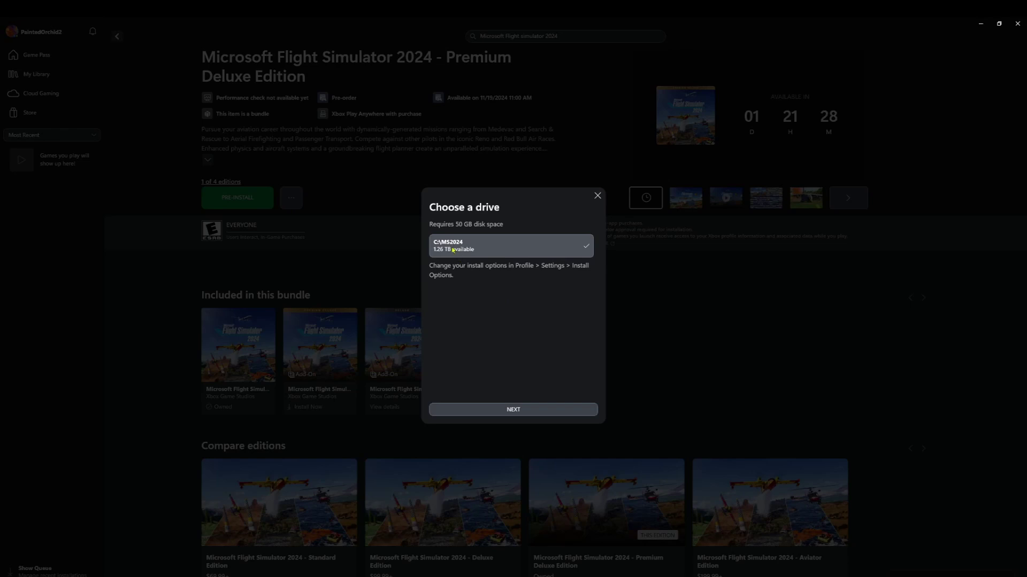
click(511, 410)
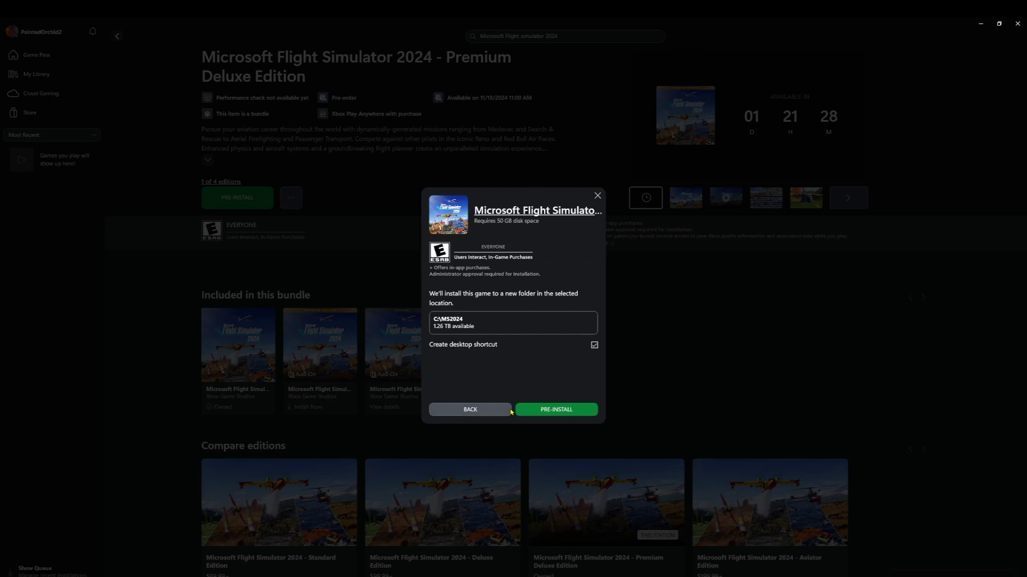
click(551, 411)
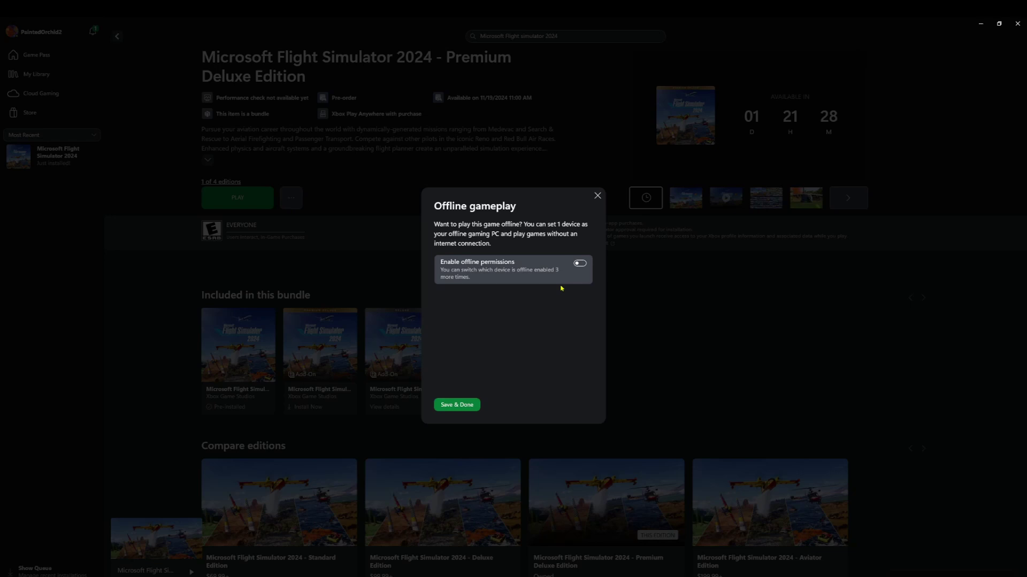
click(579, 264)
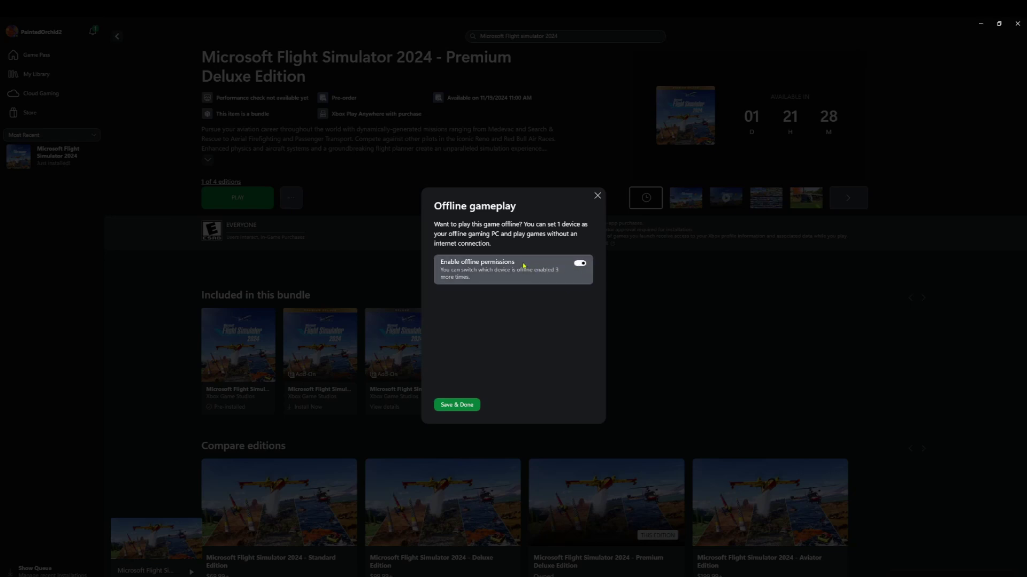
click(456, 406)
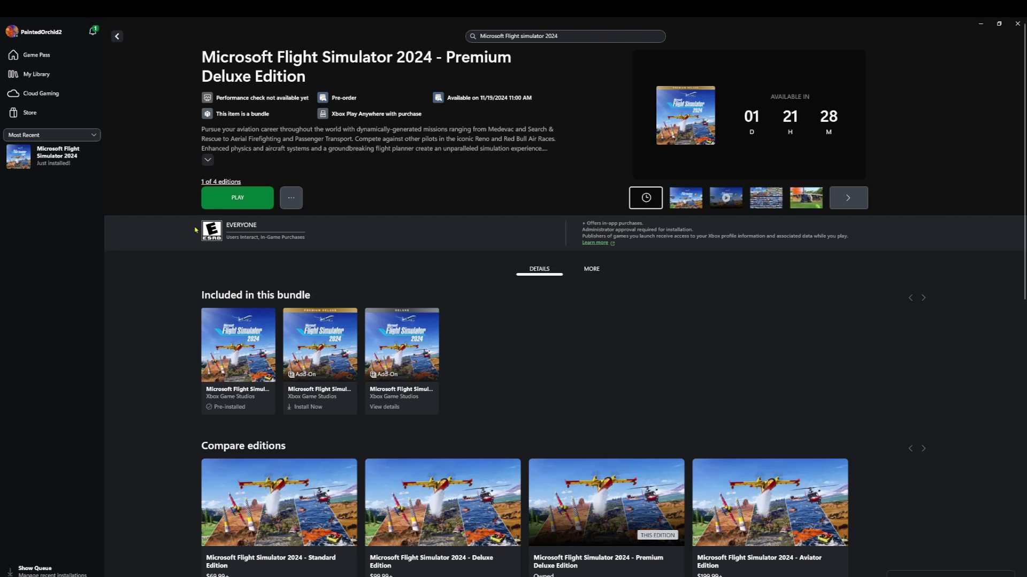
Try to launch Microsoft Flight Simulator 2024 and go from its launch window to the game's Xbox app page.
click(238, 198)
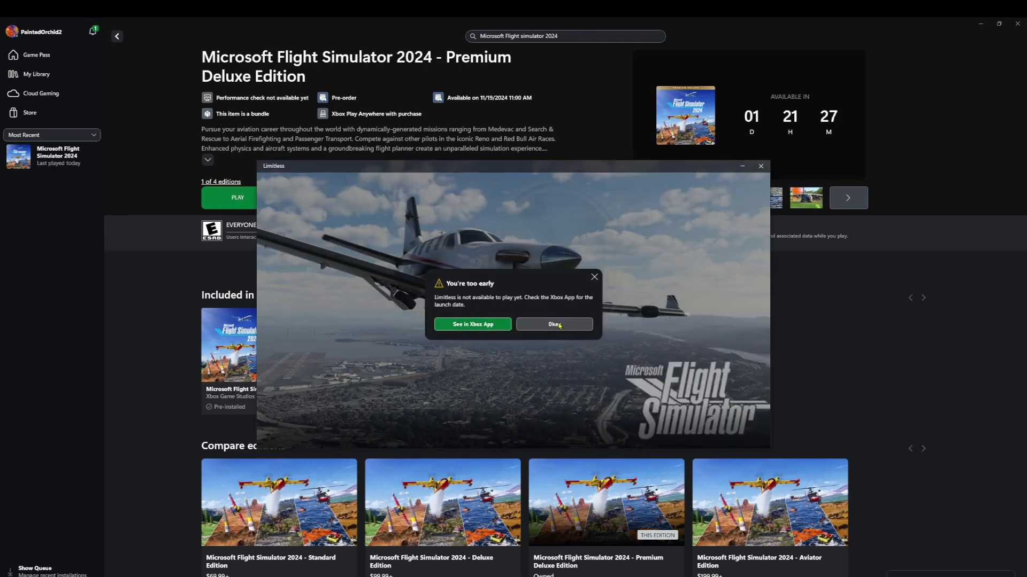
click(472, 324)
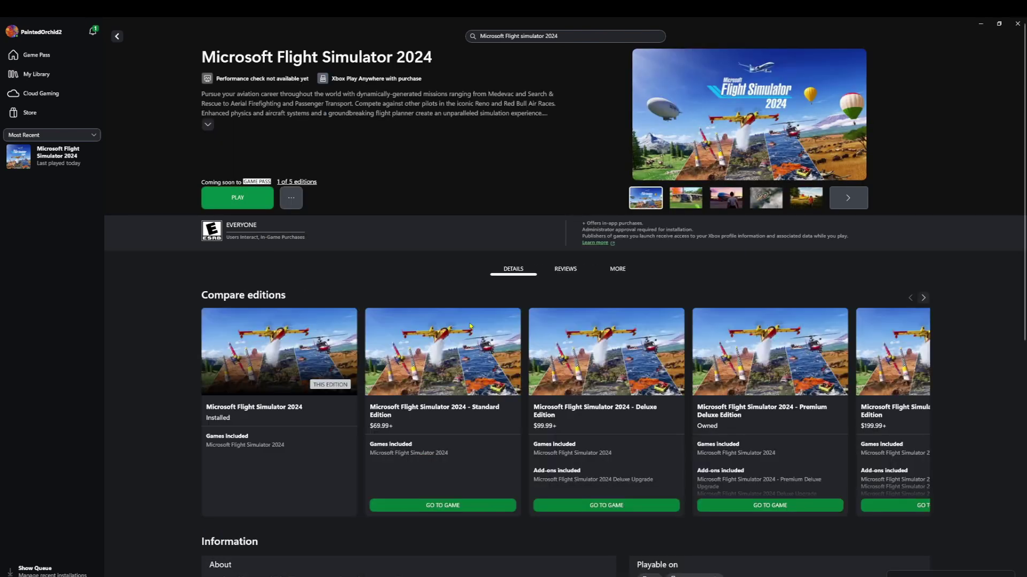